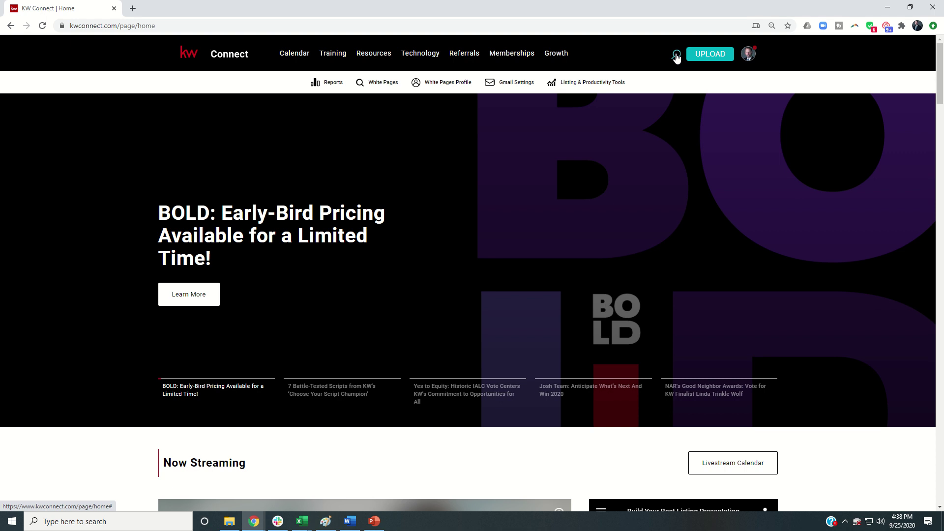
- Search users for 'kw connect' and open the KW Connect channel profile
click(677, 56)
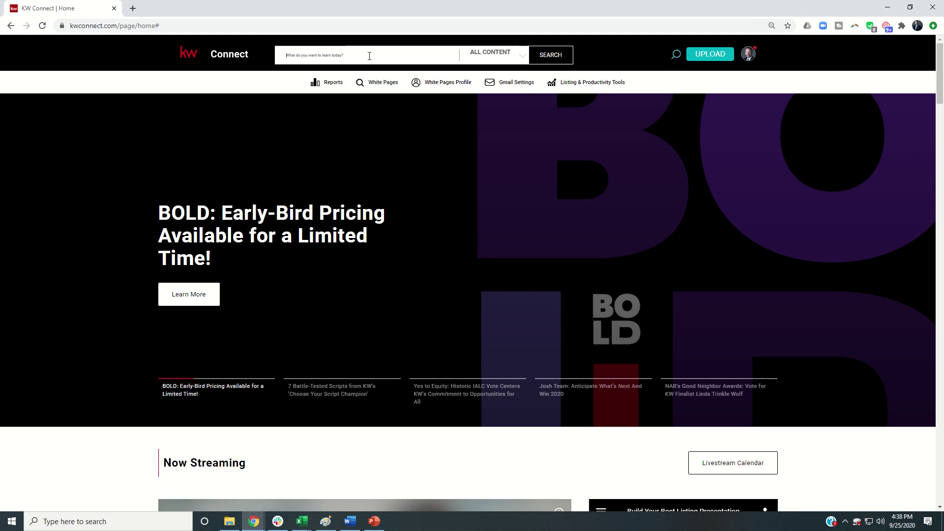
text(kw connect)
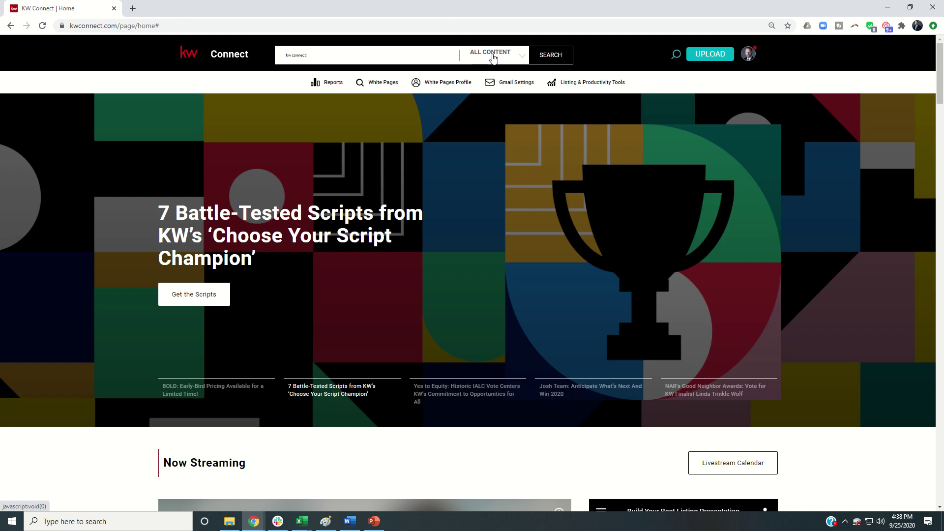
click(482, 58)
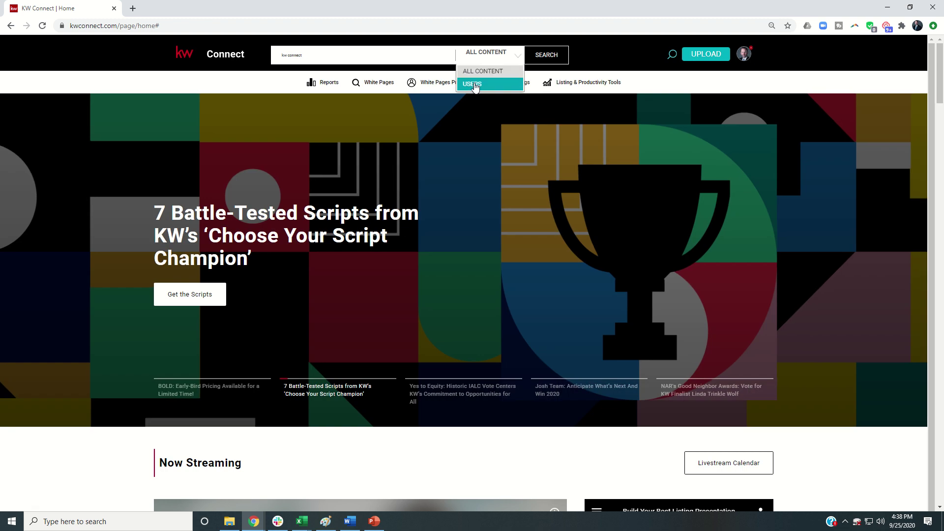
click(473, 84)
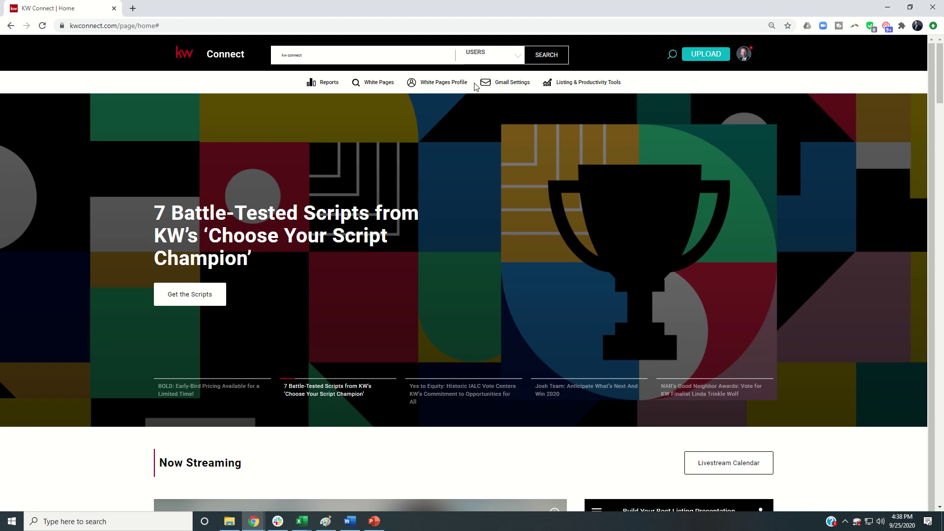
click(544, 60)
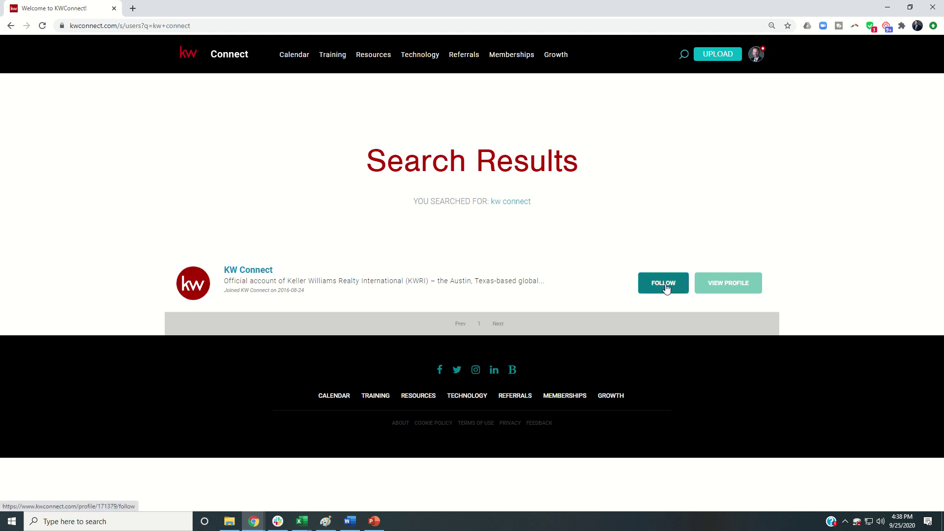
click(255, 277)
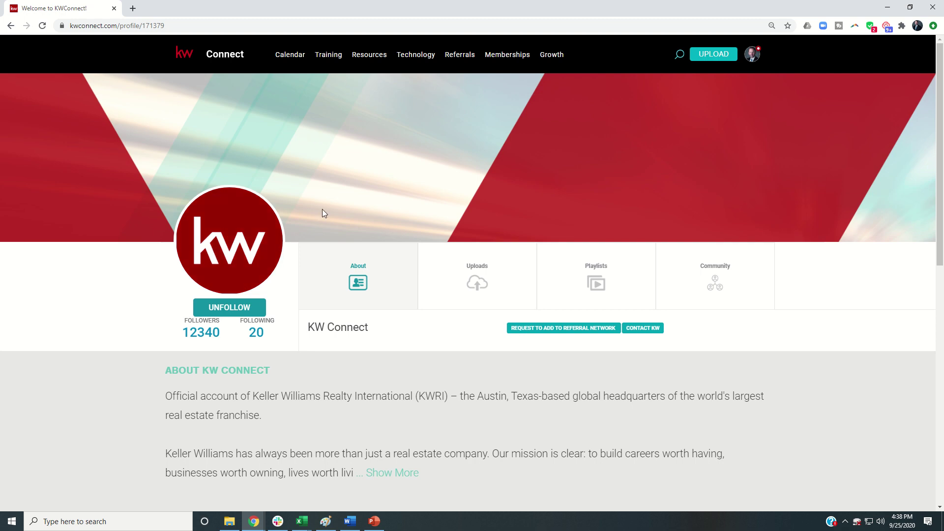
- Expand the full About description, then unfollow and refollow the KW Connect channel
scroll(322, 209, down, 2)
click(376, 374)
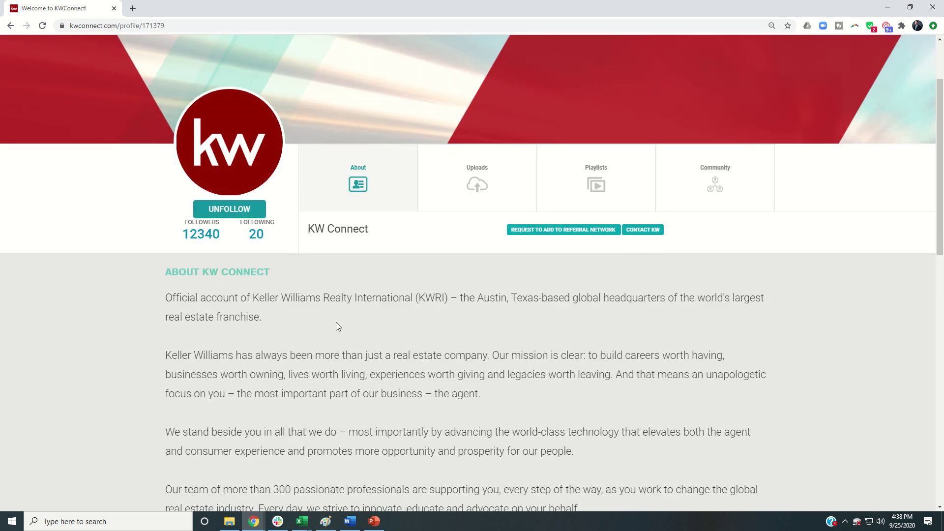
scroll(335, 322, up, 2)
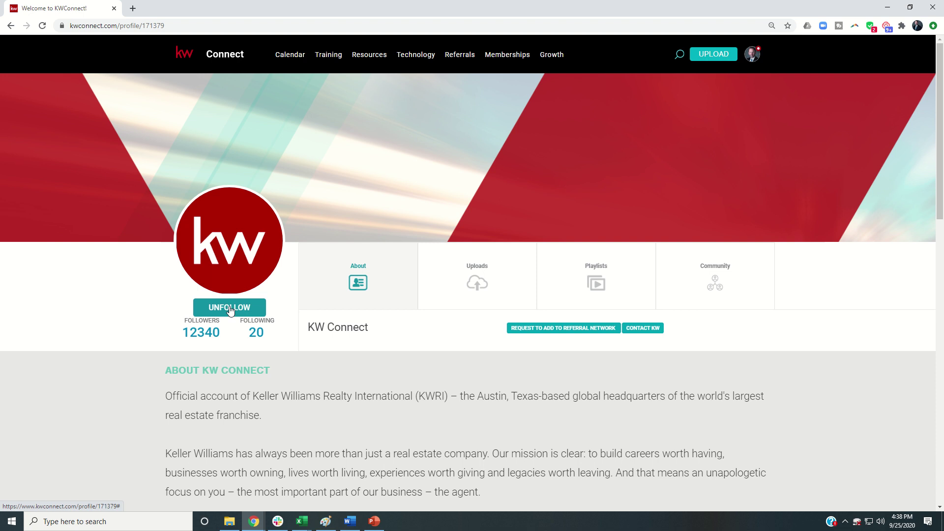
click(229, 310)
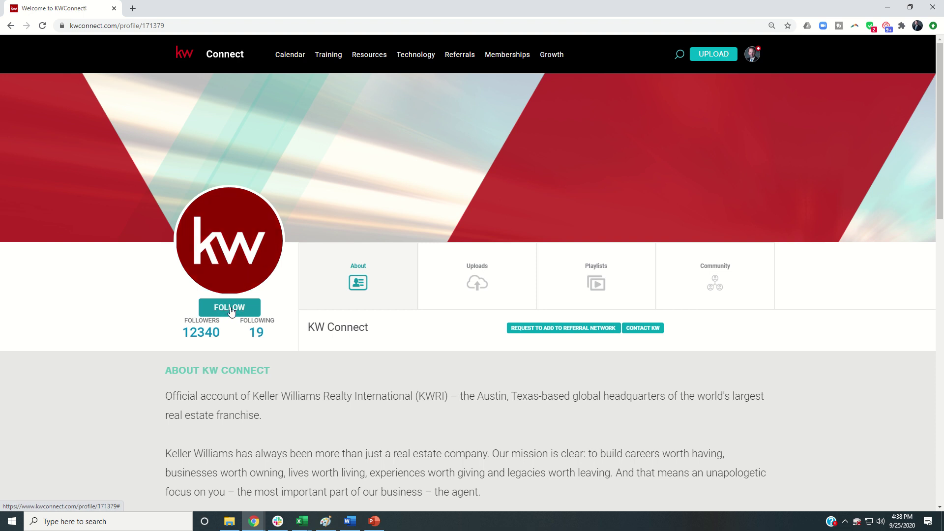
click(231, 311)
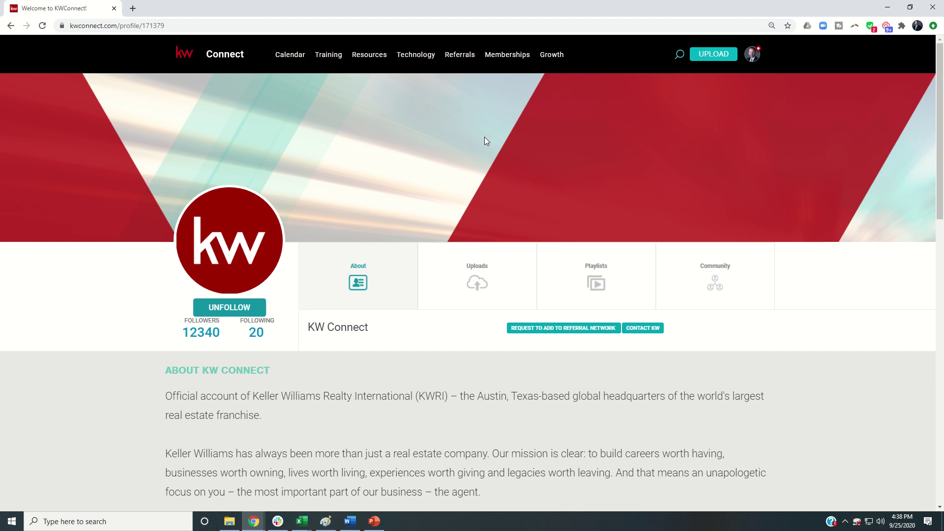
- Search users for 'kw media room' and open the followed KW Media Room profile
click(679, 55)
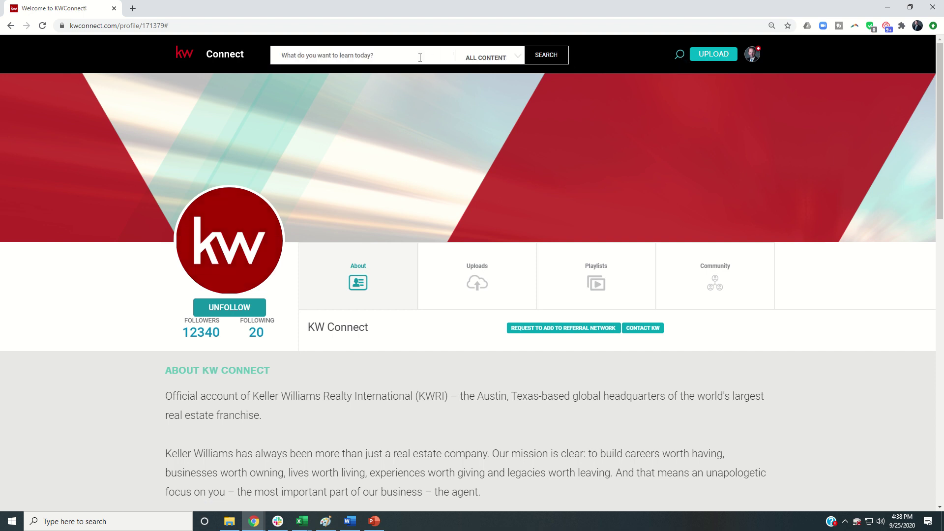
text(kw media room)
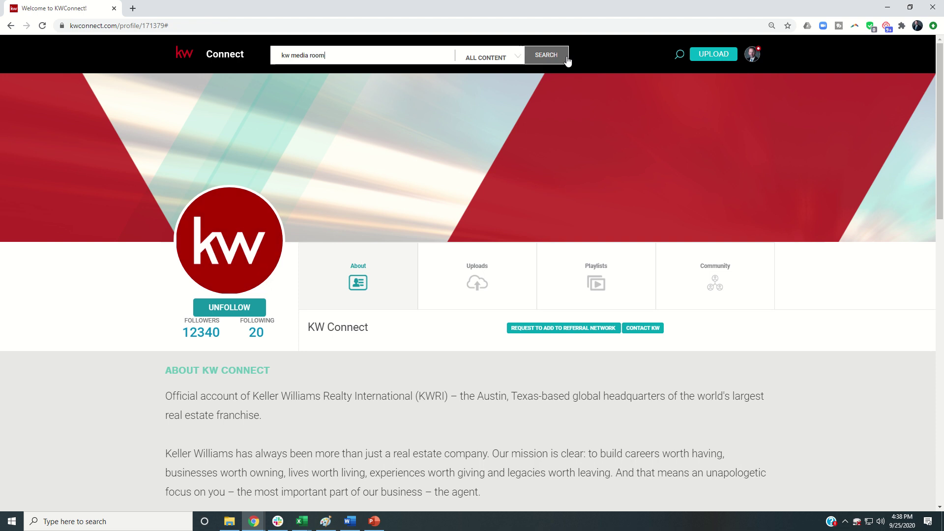
click(491, 58)
click(476, 89)
click(543, 61)
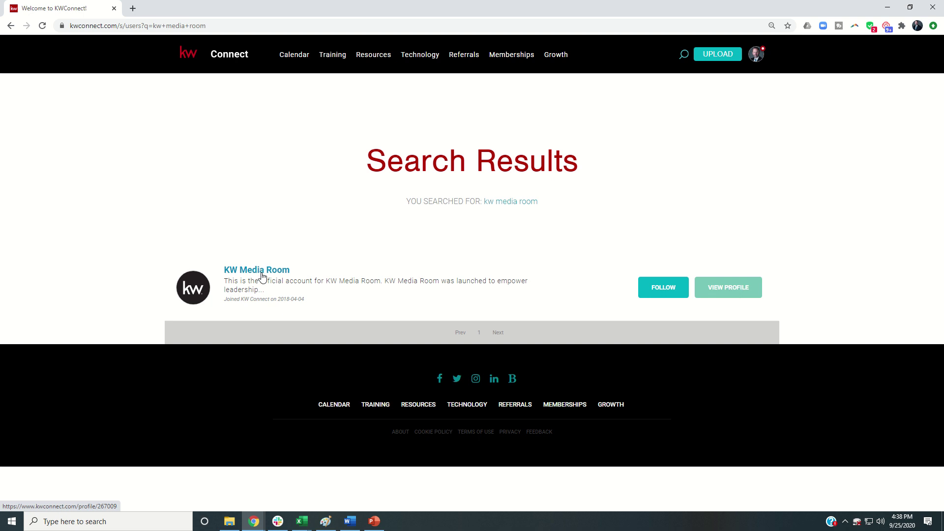
click(262, 276)
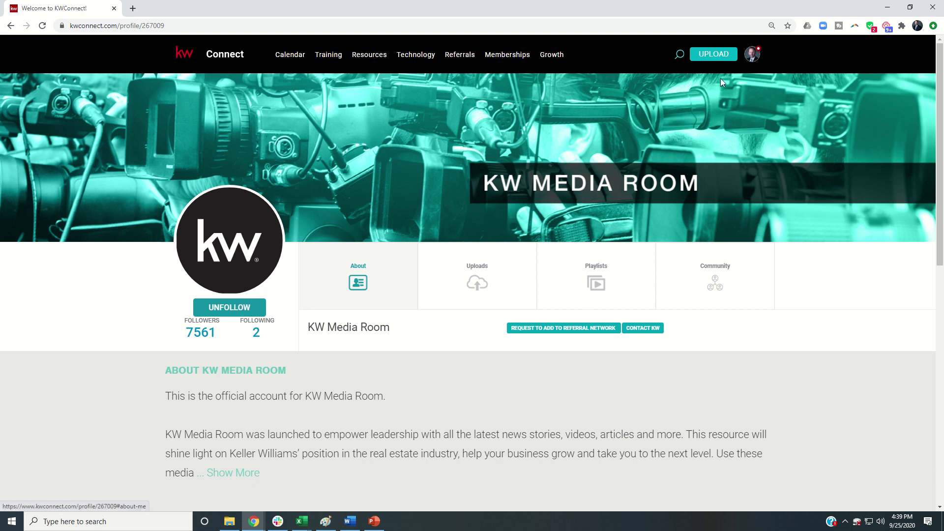
click(680, 55)
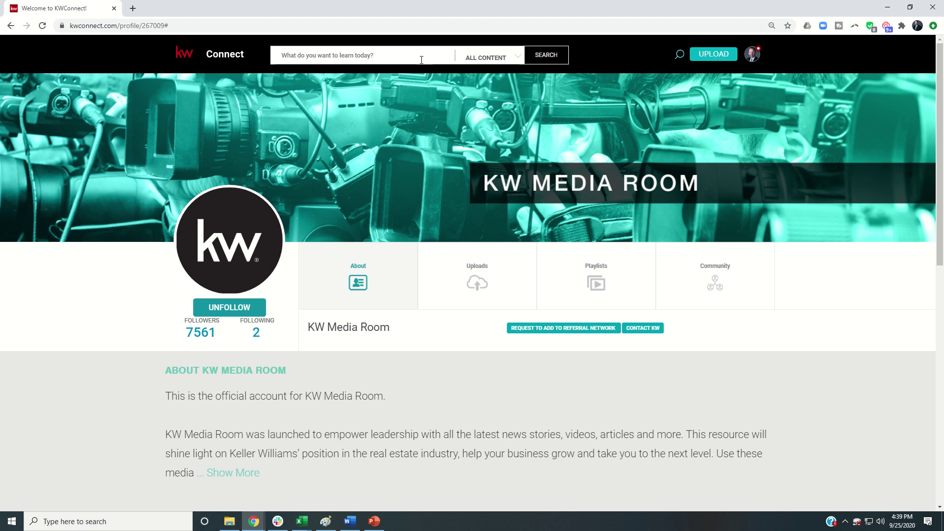
- Search users for 'kw technology' and open the KW Technology profile
text(kw techno)
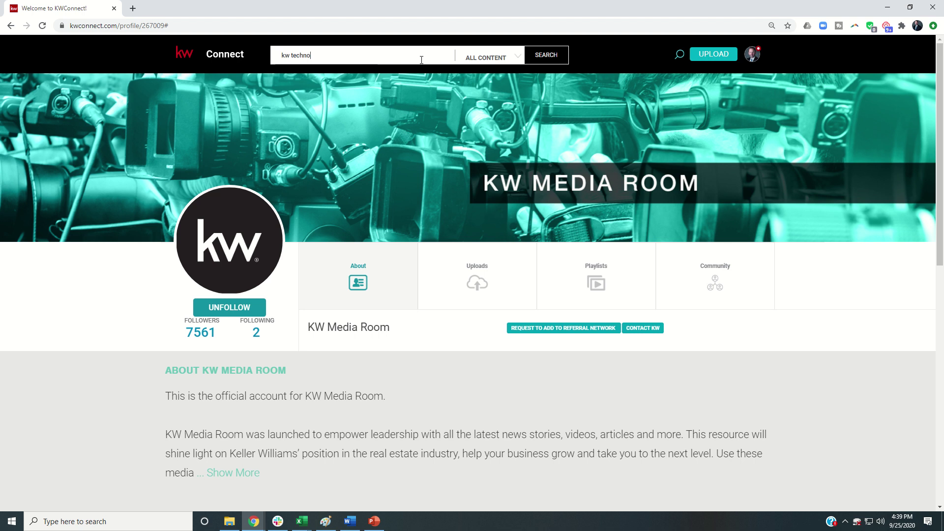
text(logy)
click(491, 58)
click(482, 82)
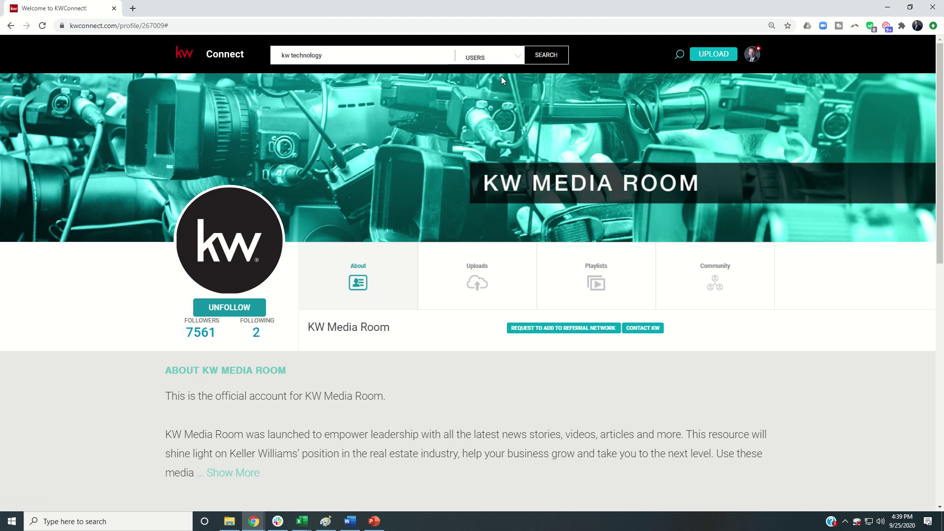
click(541, 59)
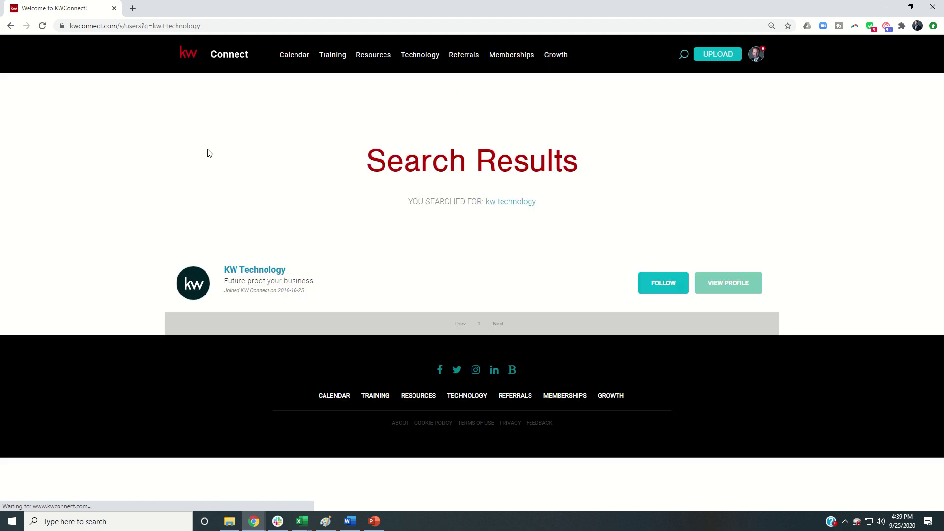
click(235, 272)
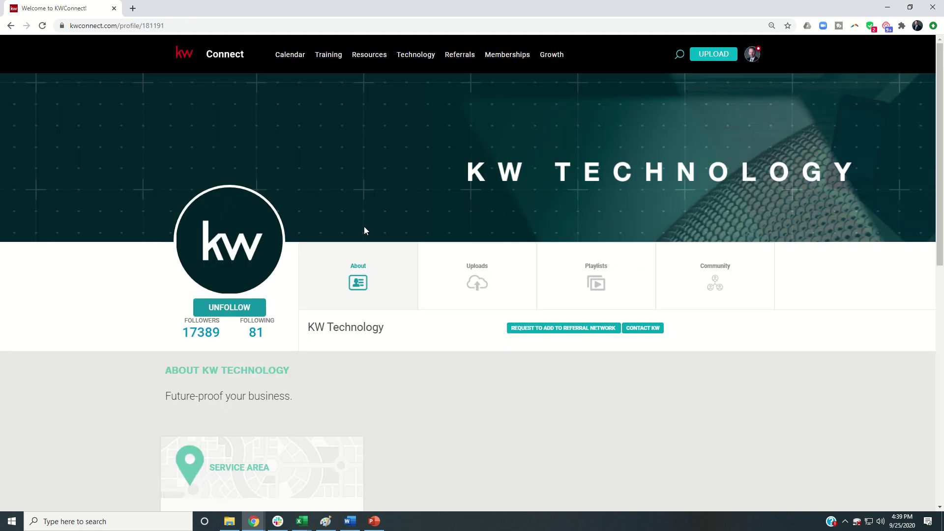
- Search users for 'kw university' and open the second KW University result
click(679, 54)
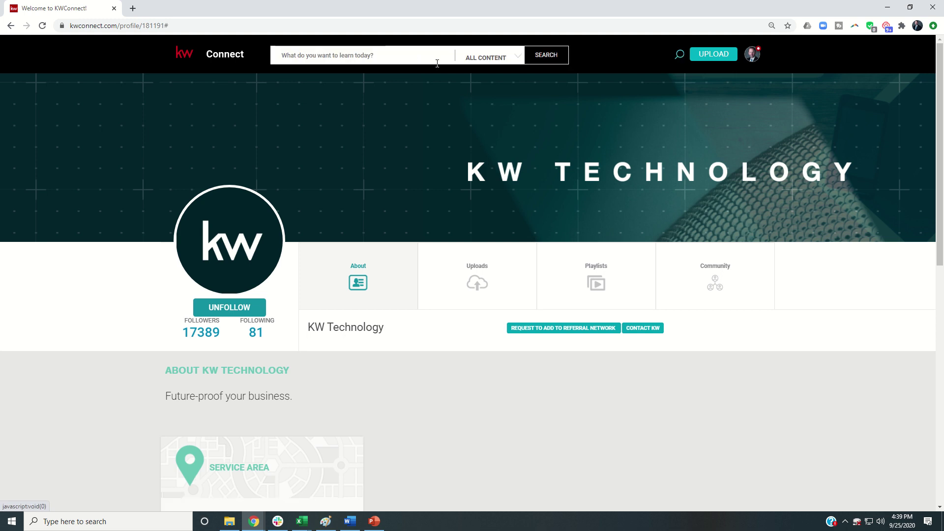
text(kw u)
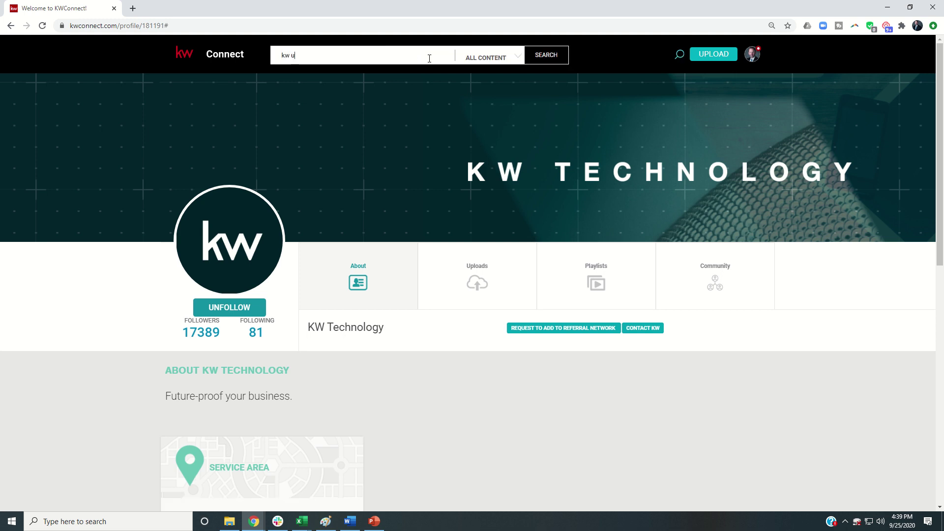
text(niversity)
click(467, 60)
click(474, 89)
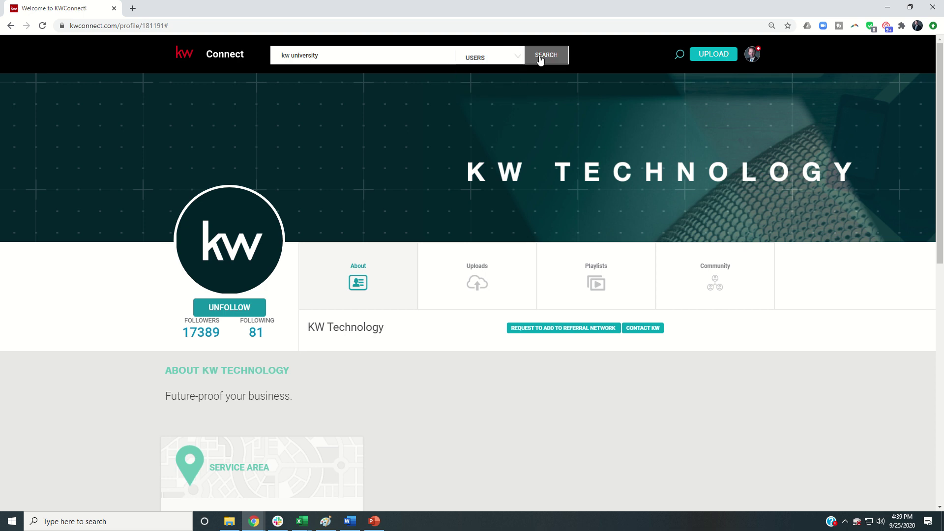
click(541, 57)
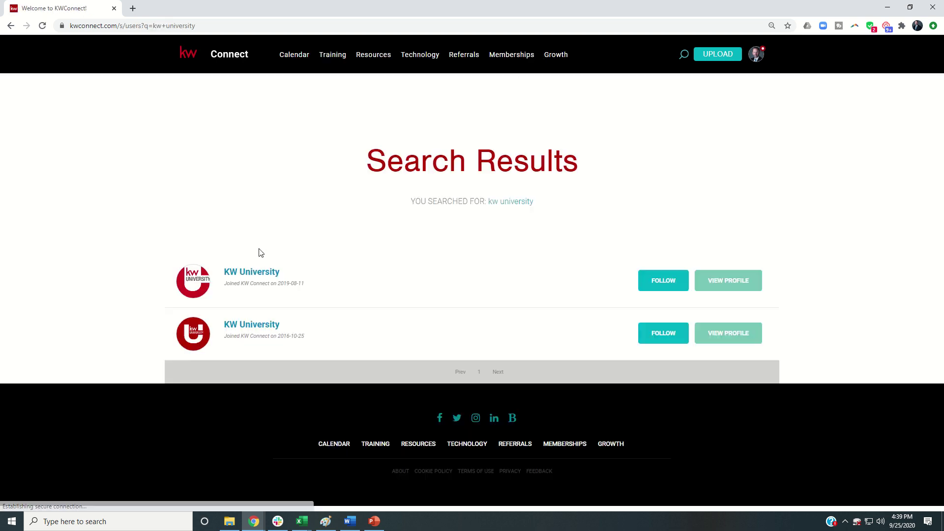
click(248, 333)
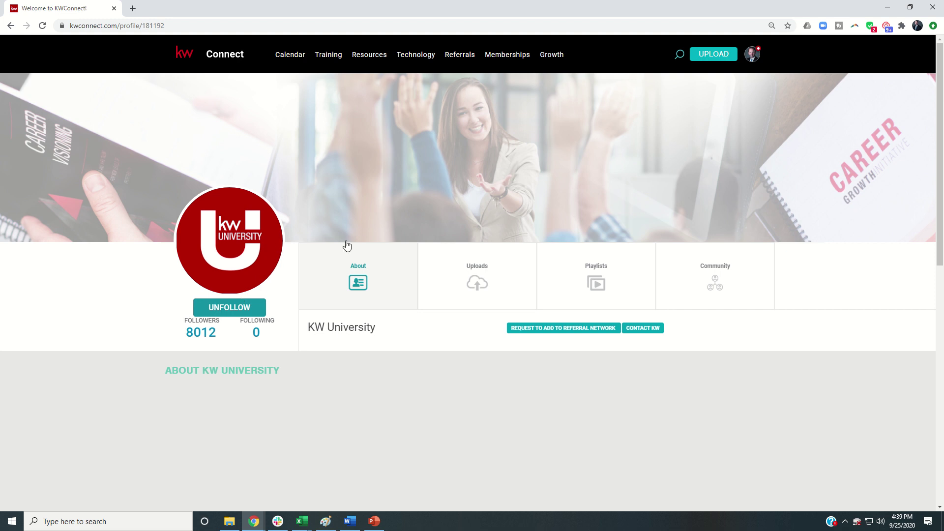
- Search users for the presenter's own name and open their profile from the results
click(679, 55)
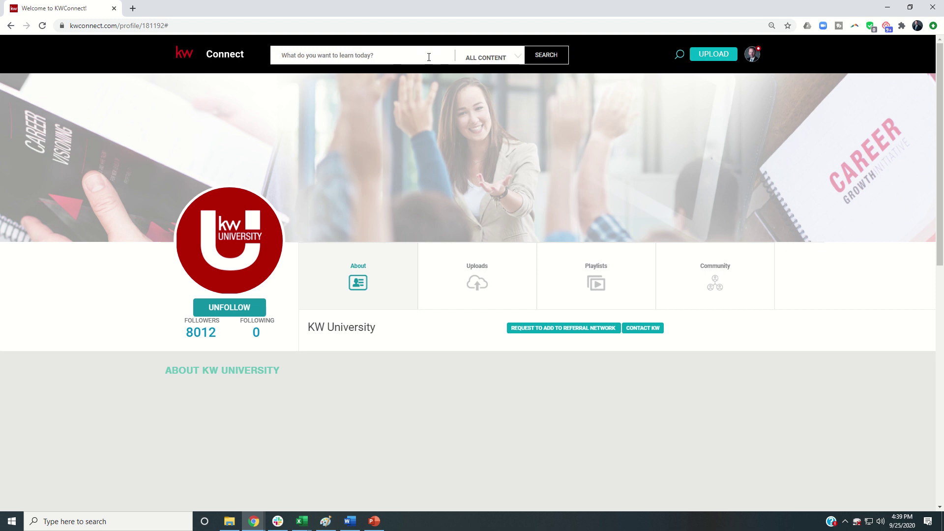
text(marty miller)
click(492, 58)
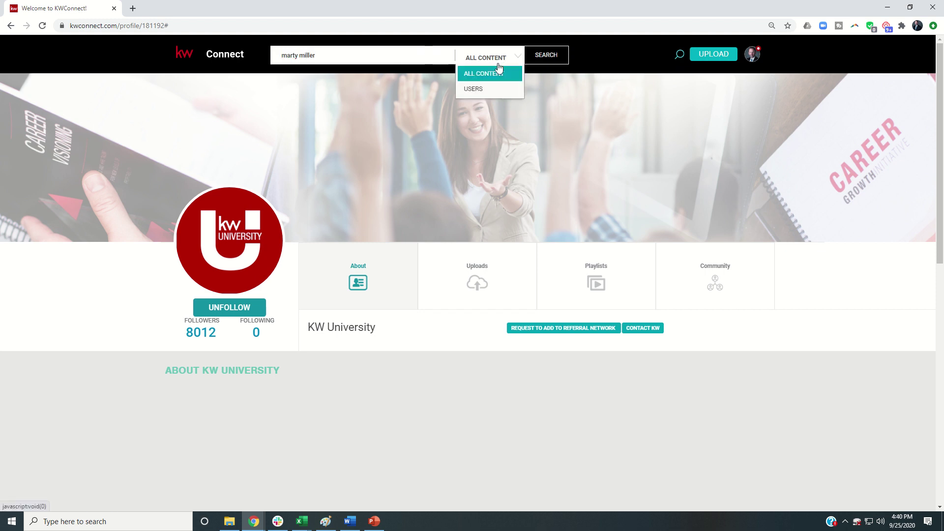
click(493, 90)
click(546, 56)
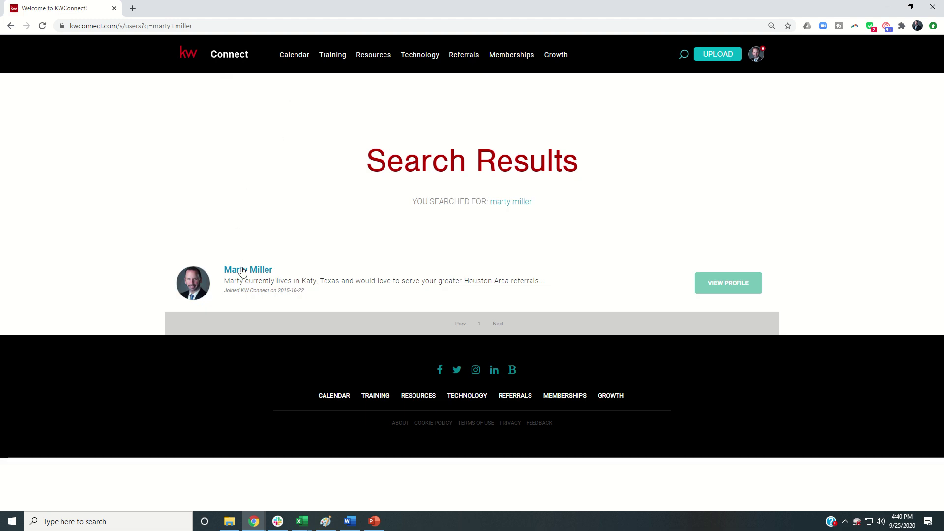
click(242, 271)
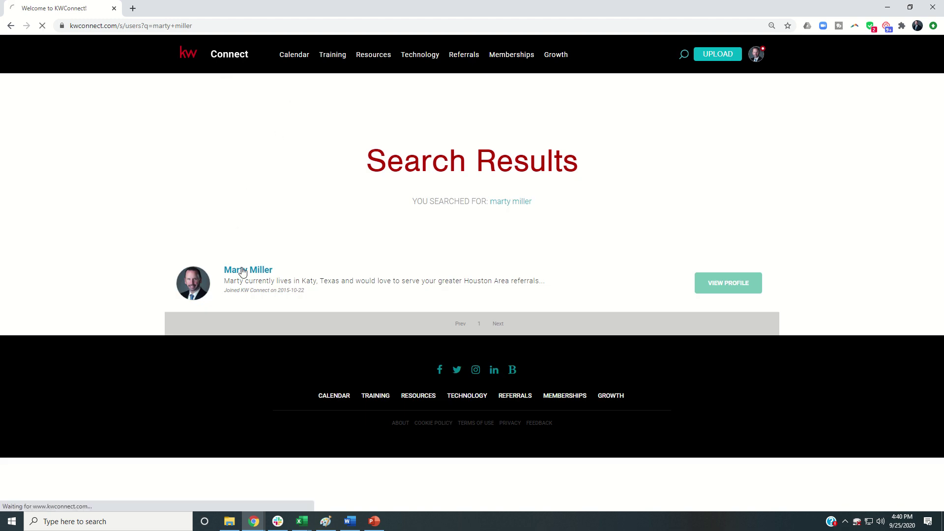